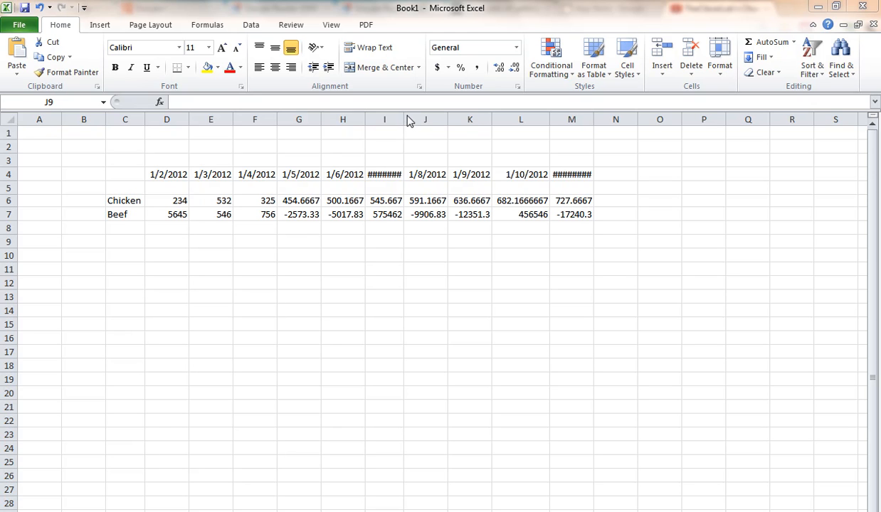
Widen columns I, J and M to fit their contents so the hidden dates can be read
click(391, 133)
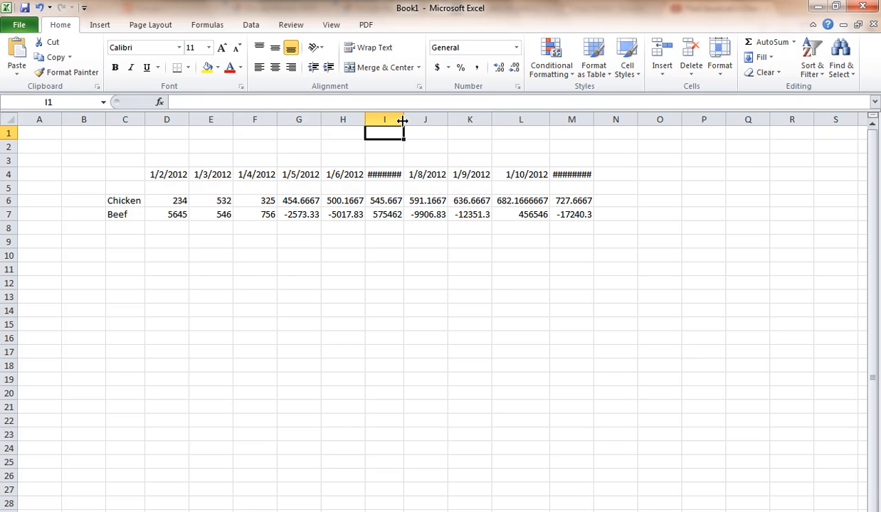
drag(401, 121, 406, 121)
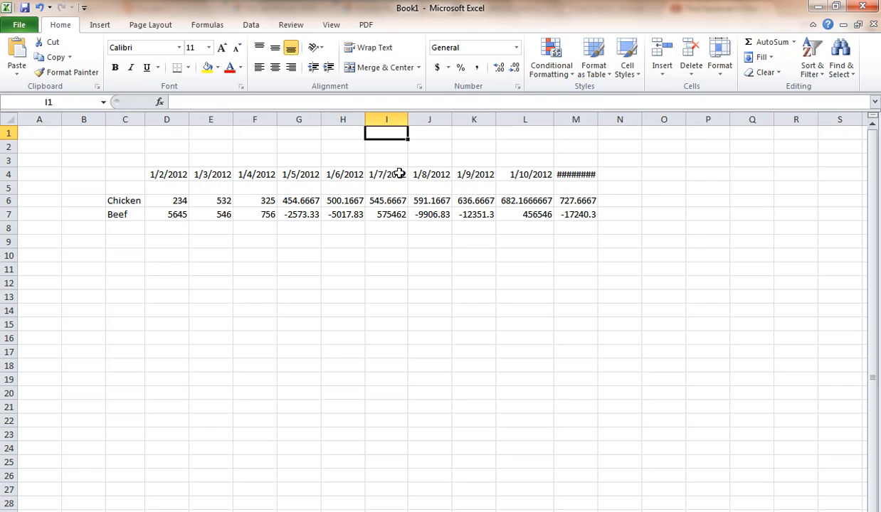
double_click(406, 121)
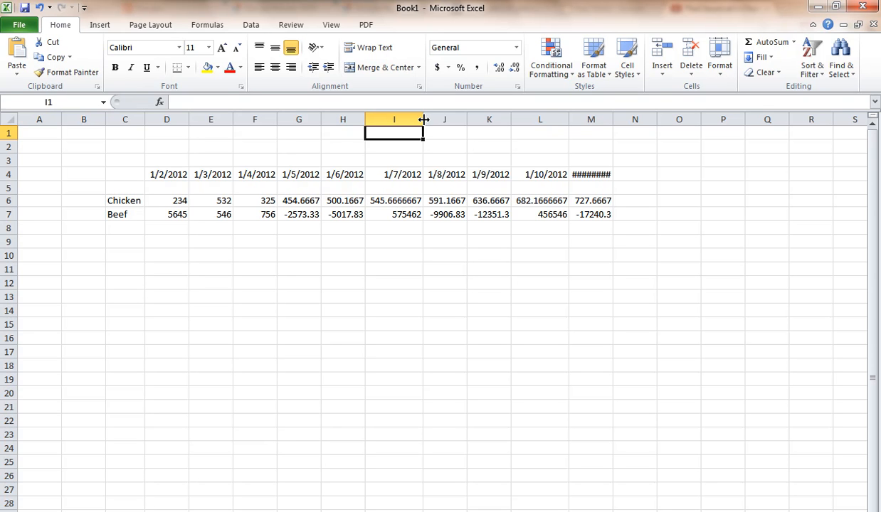
double_click(468, 115)
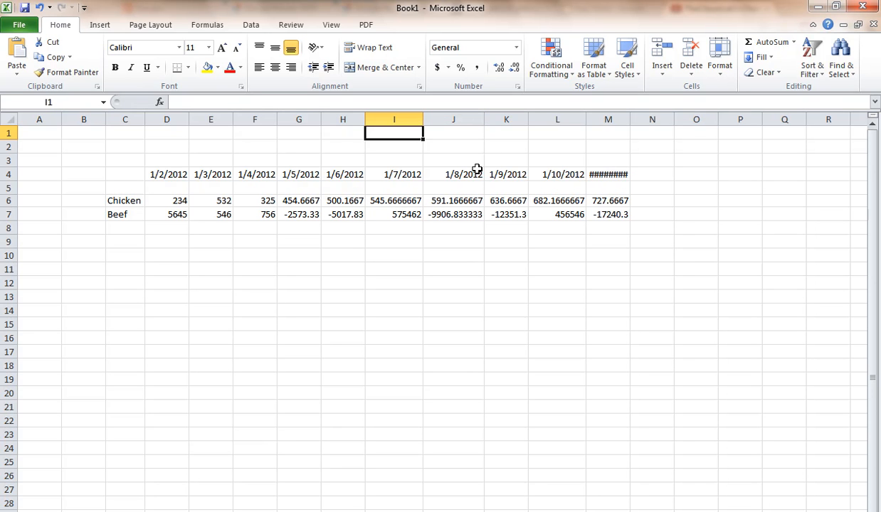
double_click(631, 122)
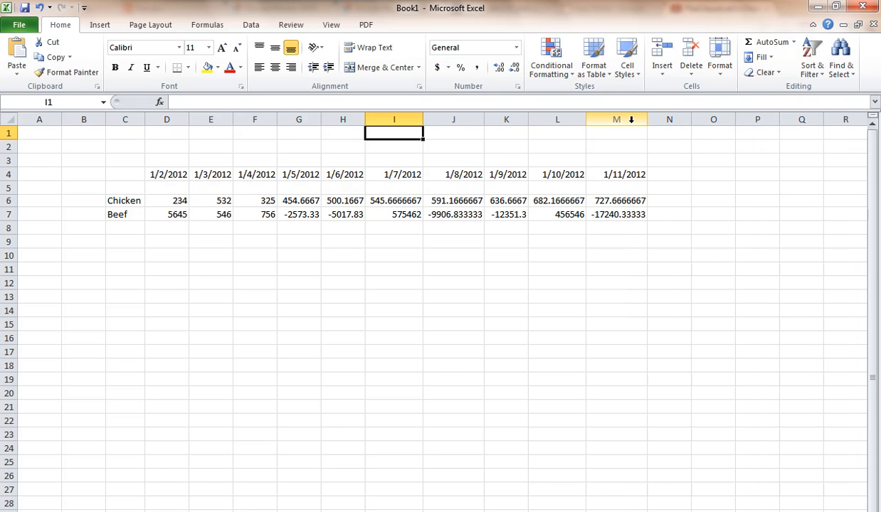
Narrow columns M and I individually by eye, keeping each wide enough for its date, and widen column I again slightly
drag(647, 119, 638, 122)
drag(424, 121, 411, 127)
click(411, 127)
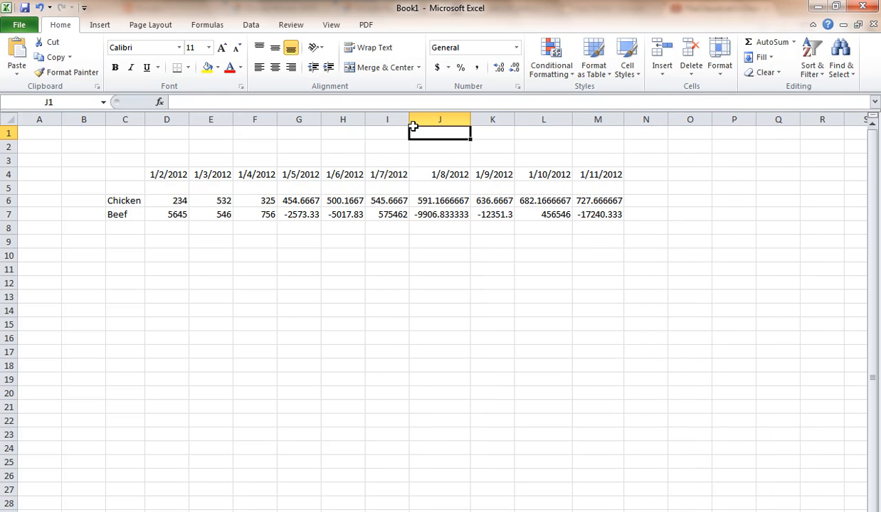
drag(408, 119, 416, 122)
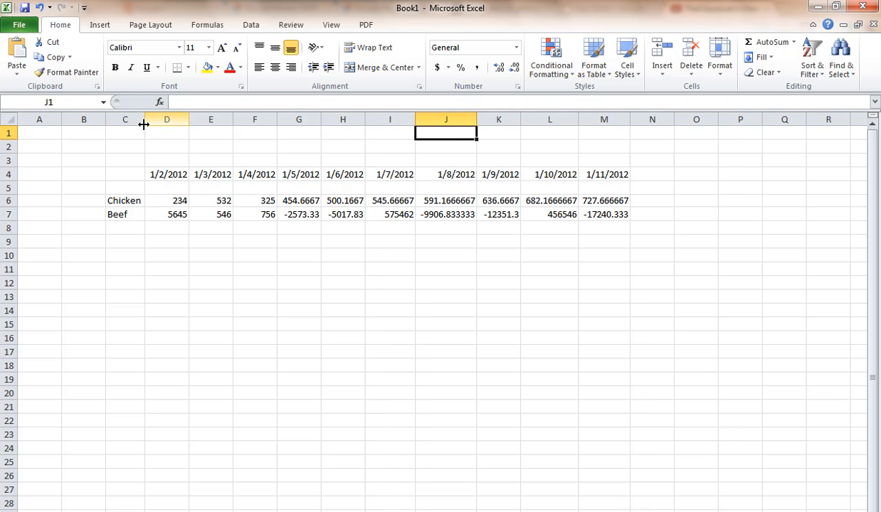
Give columns D through M one uniform, slightly wider column width and clear the selection
drag(163, 119, 604, 118)
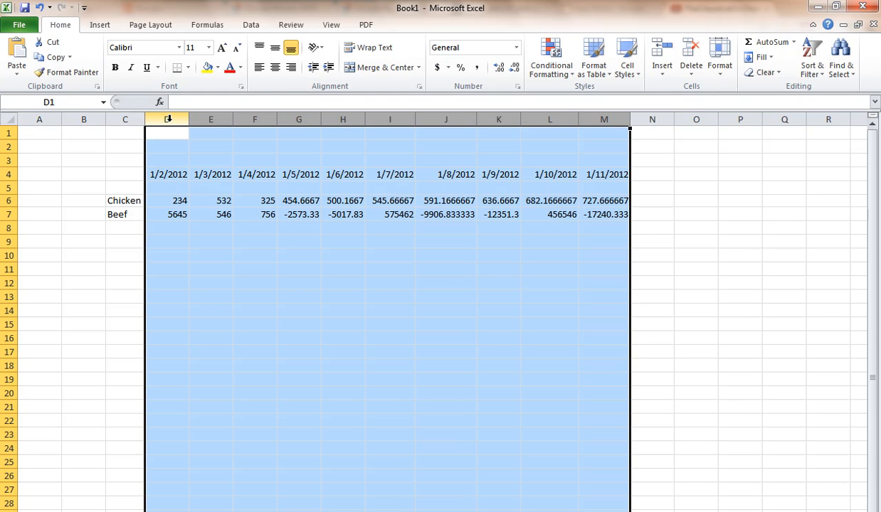
mouse_move(188, 119)
mouse_down()
mouse_move(175, 122)
mouse_move(196, 122)
mouse_up()
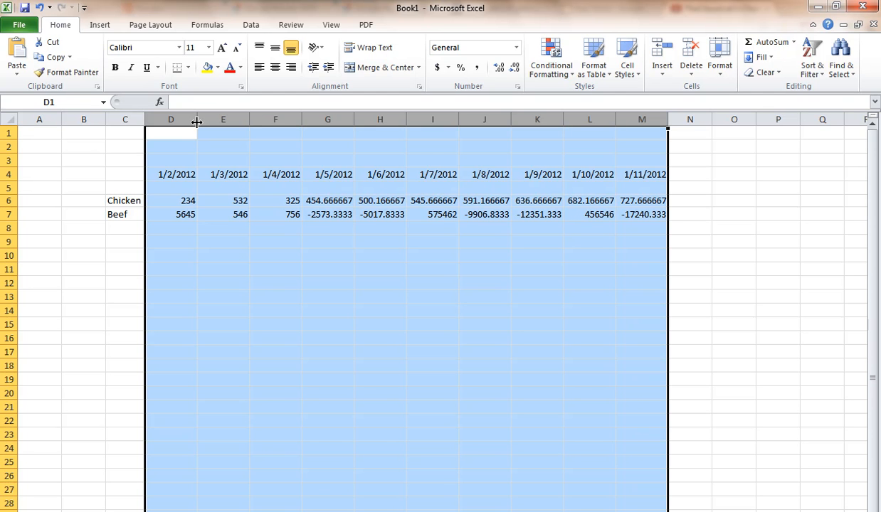
click(213, 147)
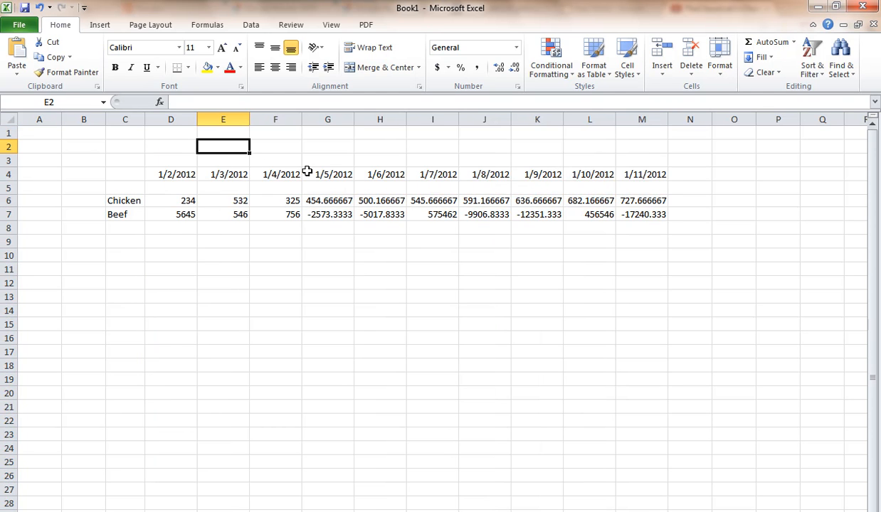
click(169, 202)
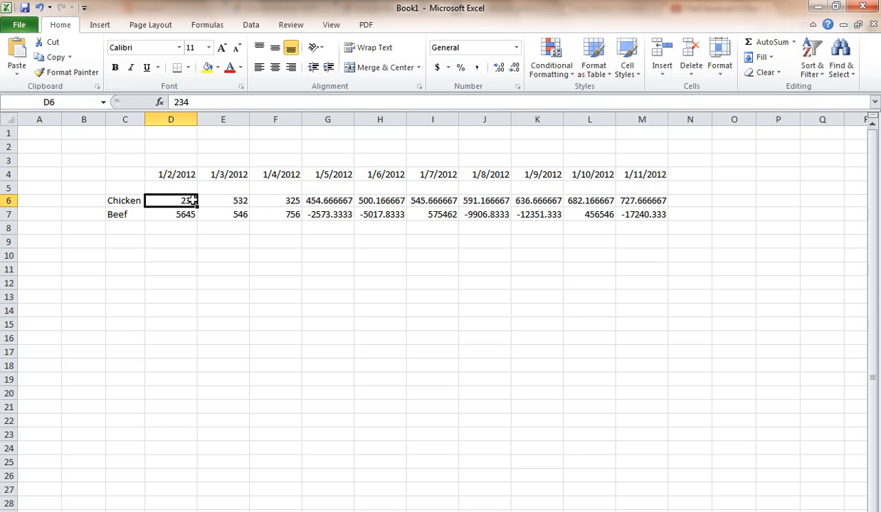
mouse_move(186, 198)
mouse_down()
mouse_move(259, 197)
mouse_move(187, 202)
mouse_up()
click(206, 200)
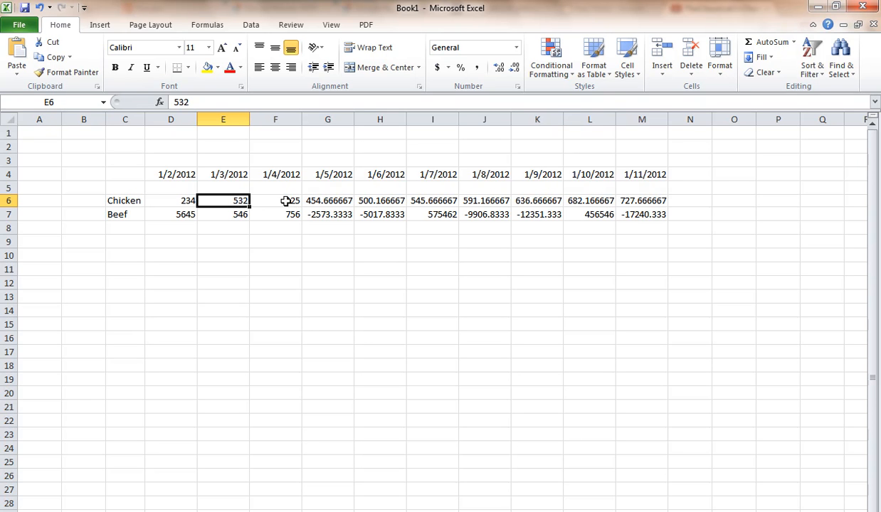
Format the Chicken values in D6:M6 as Currency
click(177, 200)
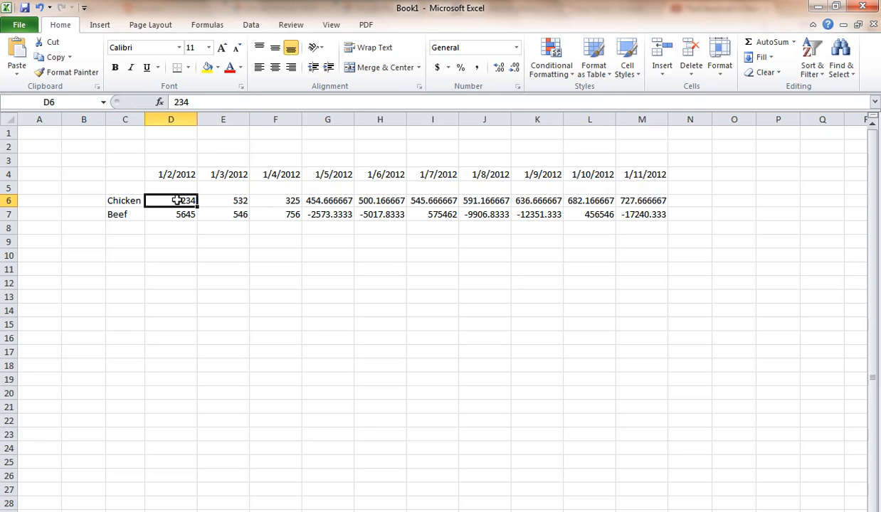
drag(177, 201, 640, 195)
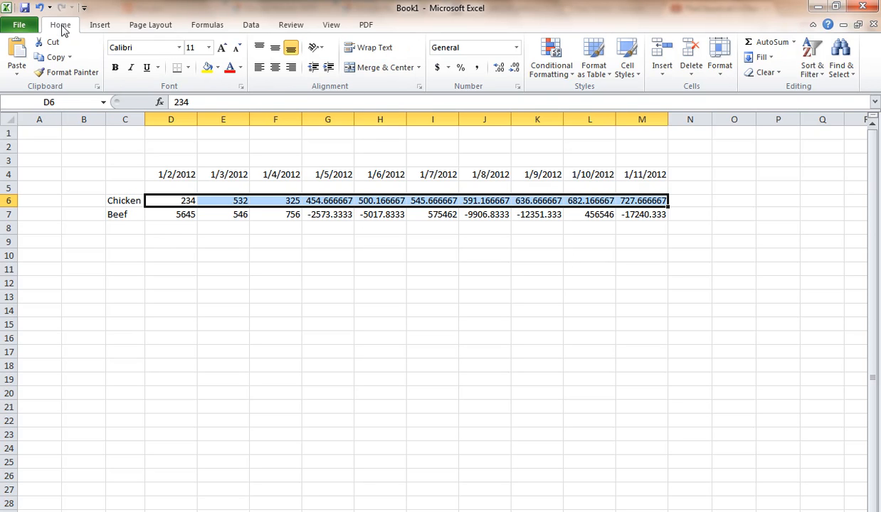
click(516, 48)
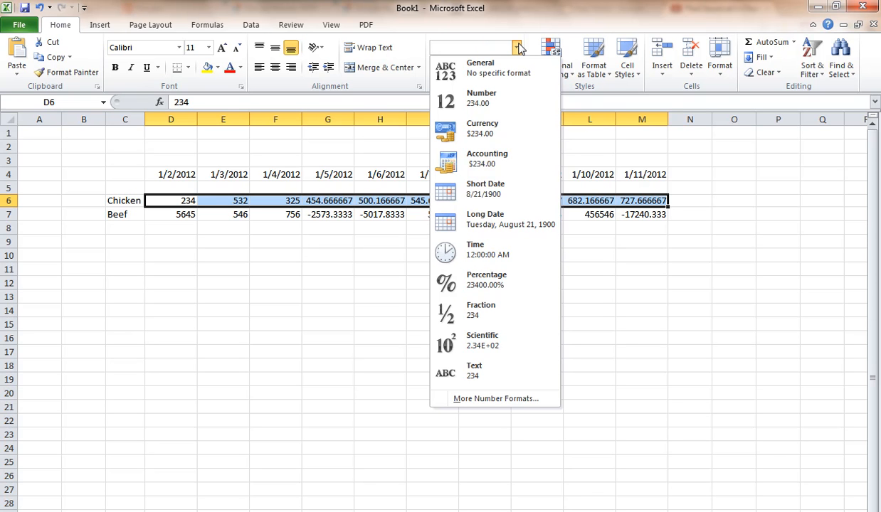
click(511, 128)
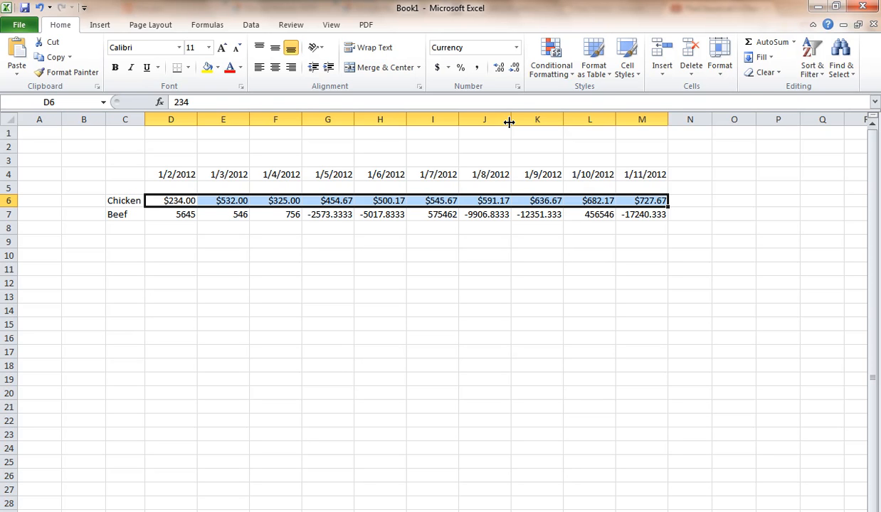
Format the Beef values in D7:M7 as Currency and clear the selection
drag(170, 216, 658, 211)
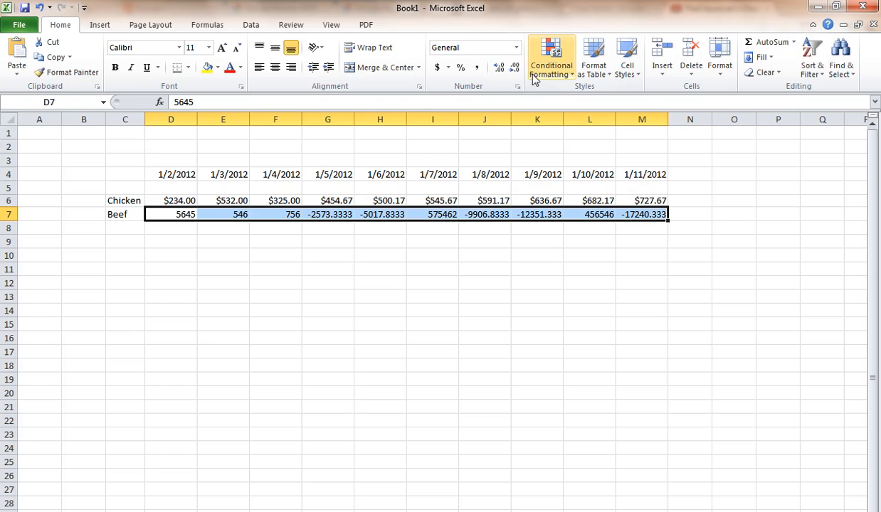
click(515, 47)
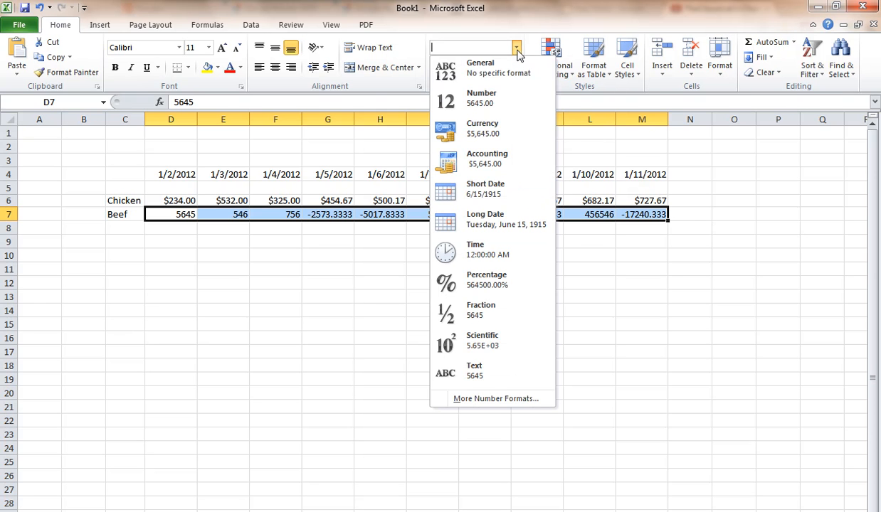
click(491, 133)
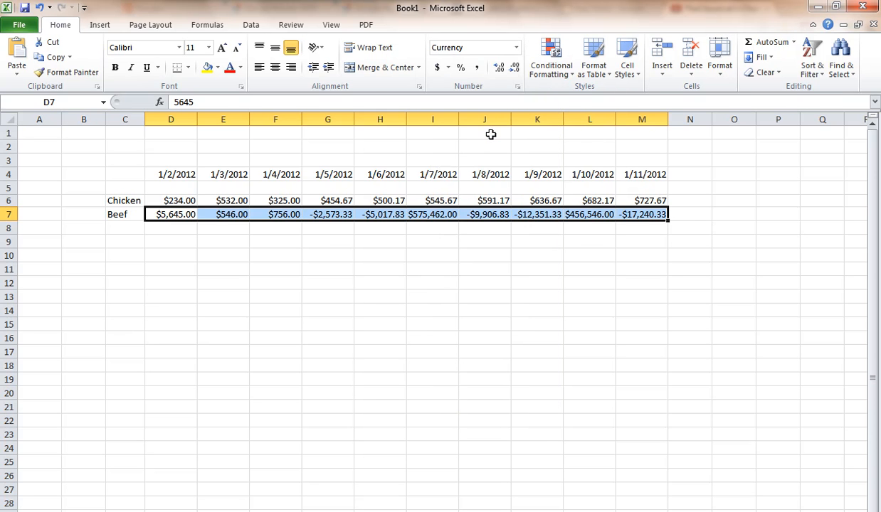
click(374, 240)
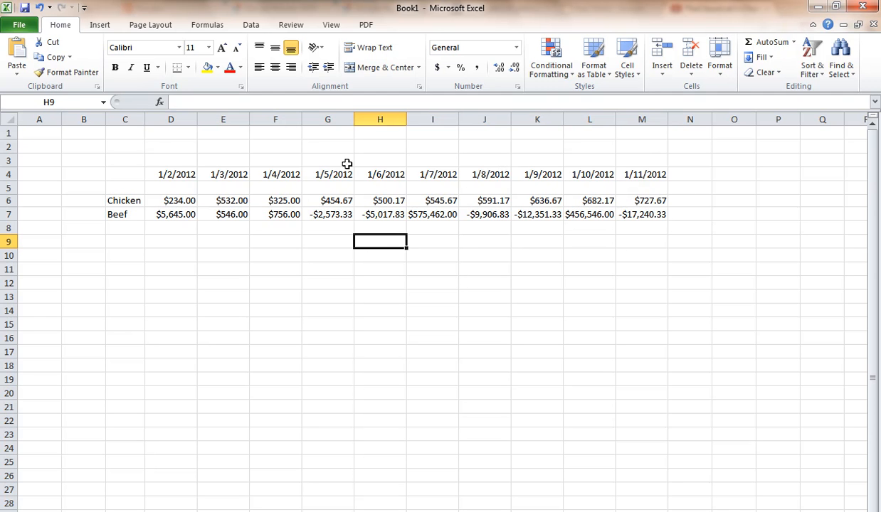
Resize columns C through M to one uniform width that fits the longest Beef currency amounts
click(133, 121)
drag(449, 119, 644, 113)
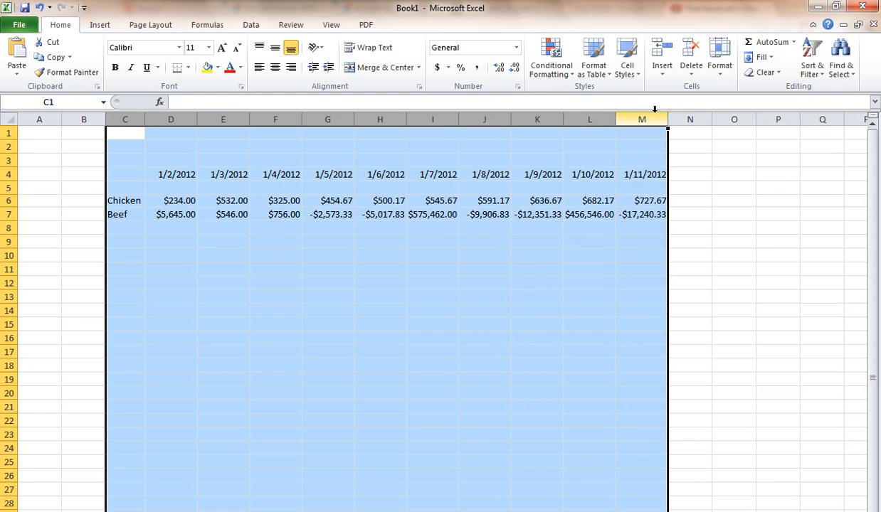
drag(145, 126, 625, 118)
click(154, 127)
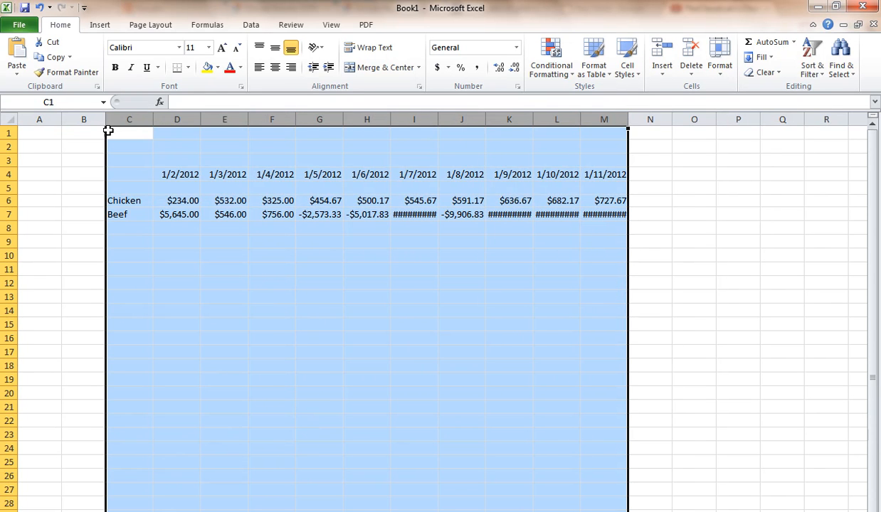
mouse_move(158, 118)
mouse_down()
mouse_move(149, 121)
mouse_move(184, 123)
mouse_move(162, 123)
mouse_up()
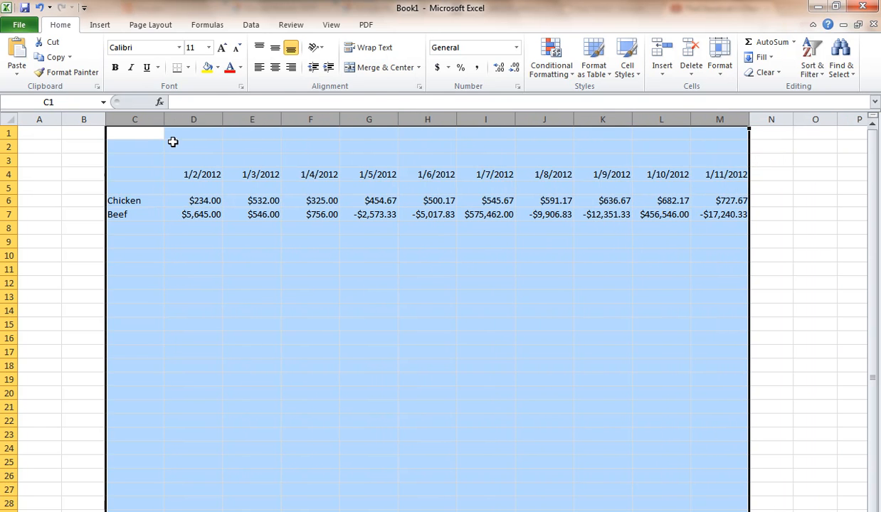
click(221, 228)
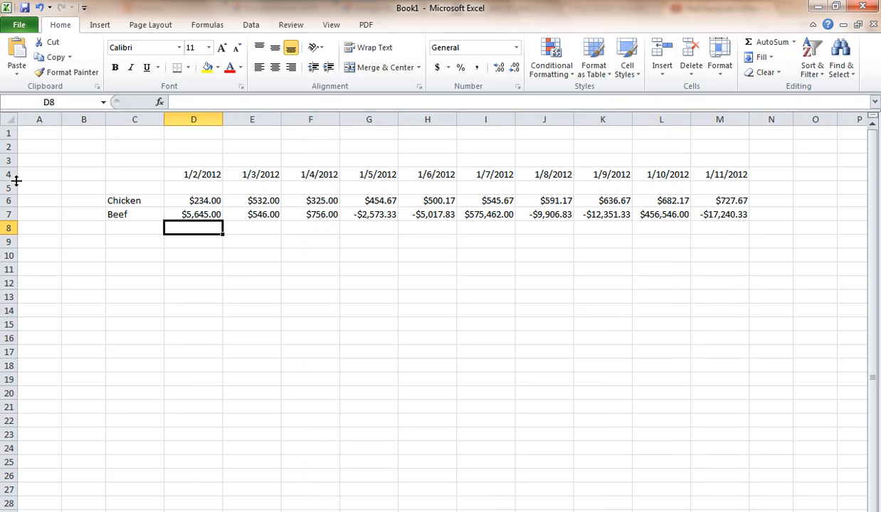
Make rows 4 through 7 uniformly a little taller, then clear the selection
drag(7, 176, 10, 214)
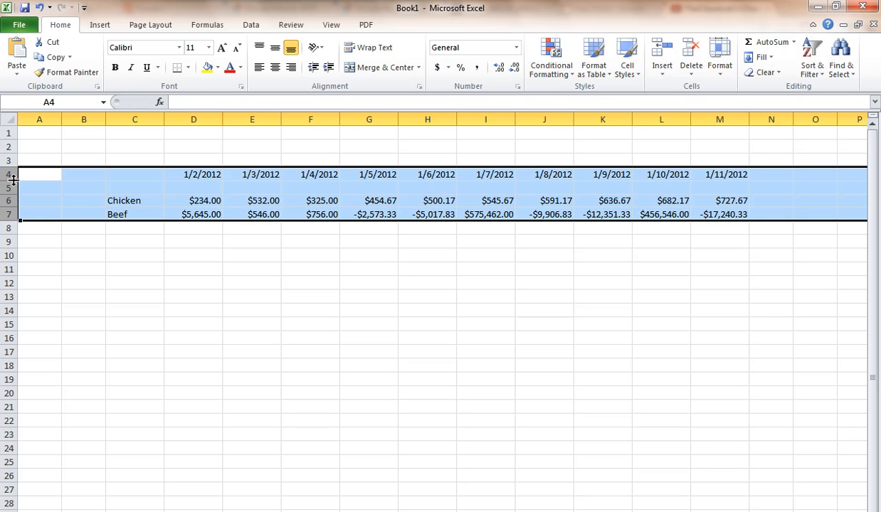
drag(13, 180, 14, 191)
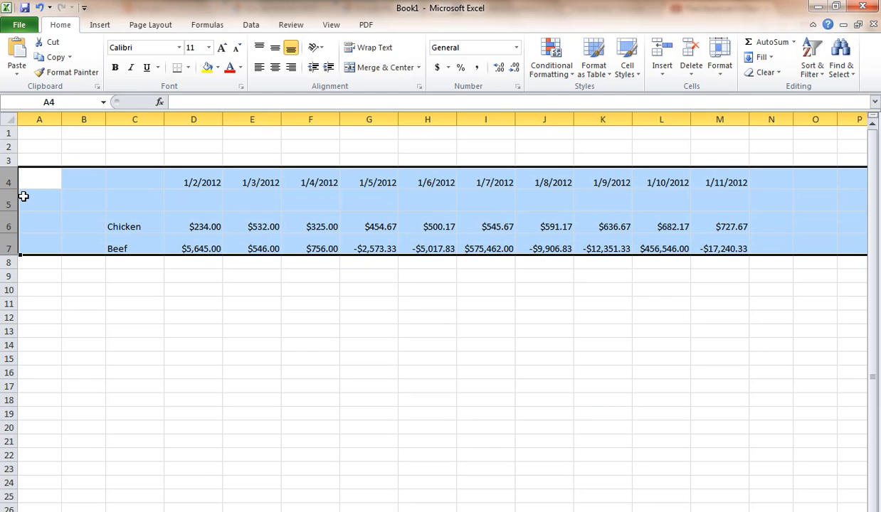
drag(13, 182, 12, 183)
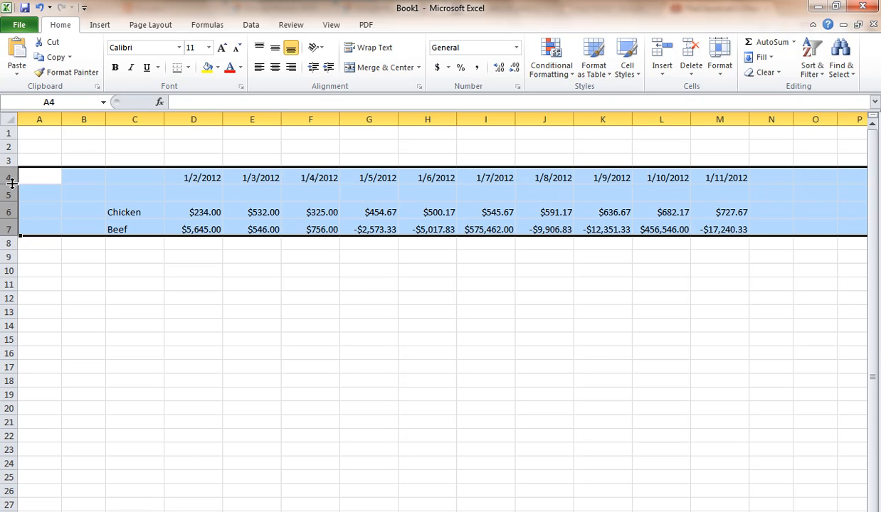
click(426, 270)
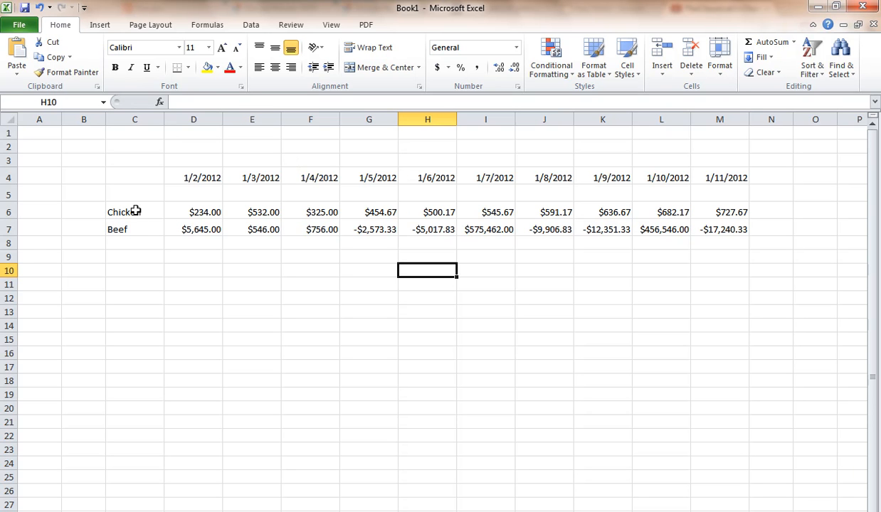
Set the Chicken and Beef labels in C6:C7 to centered Aharoni 14 and widen column C slightly
drag(135, 211, 124, 224)
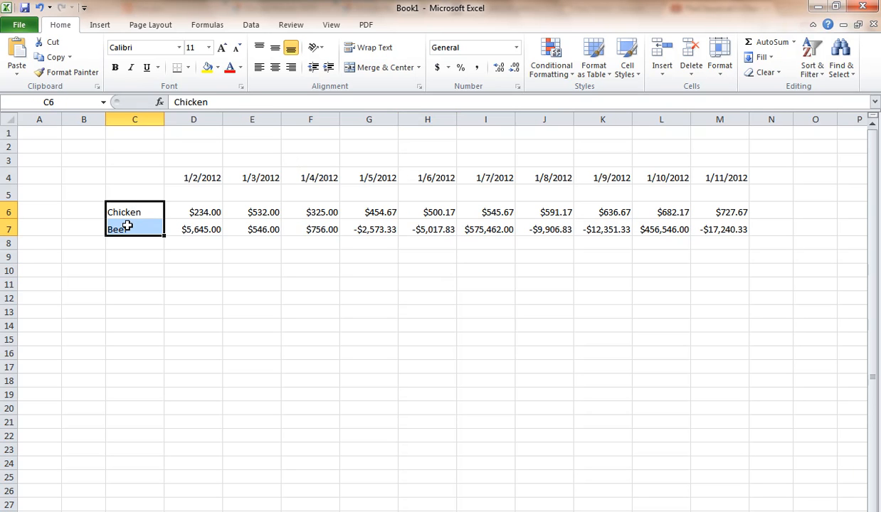
click(178, 48)
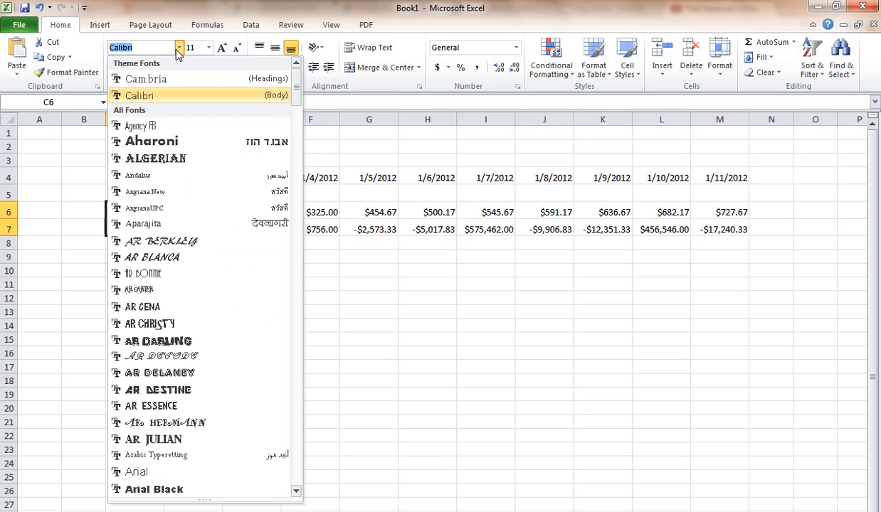
click(171, 141)
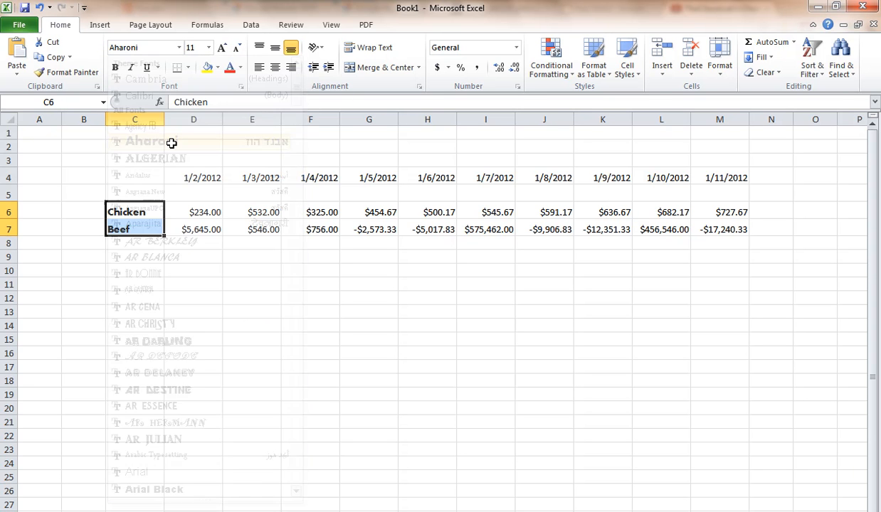
click(222, 48)
click(222, 48)
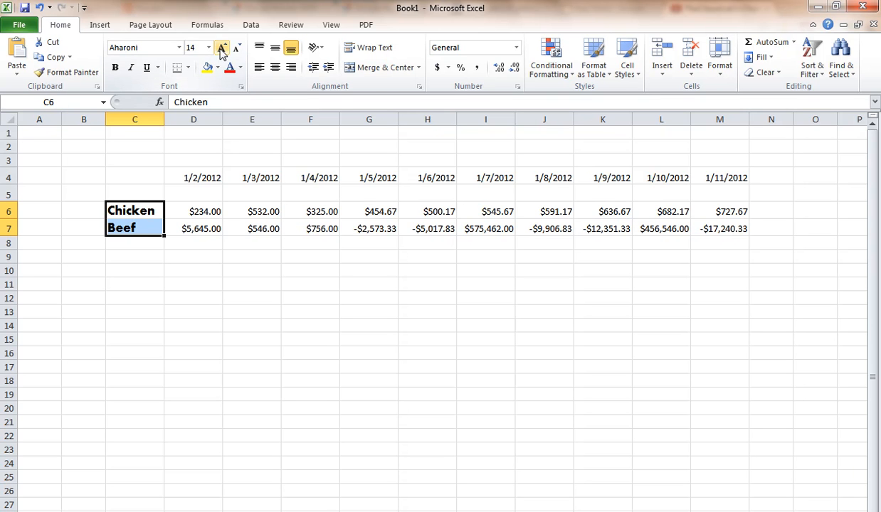
drag(164, 119, 170, 119)
click(274, 69)
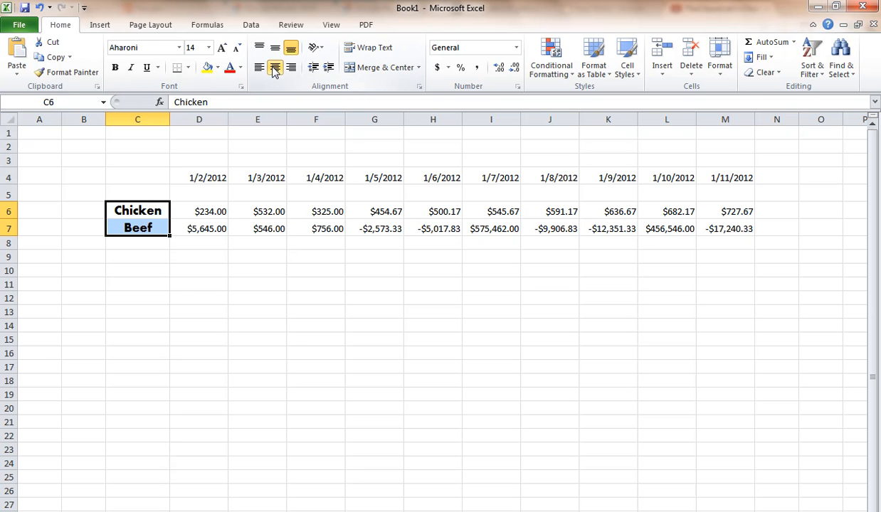
Set the dates in D4:M4 to Aharoni 14 and center them in their cells
drag(197, 177, 731, 174)
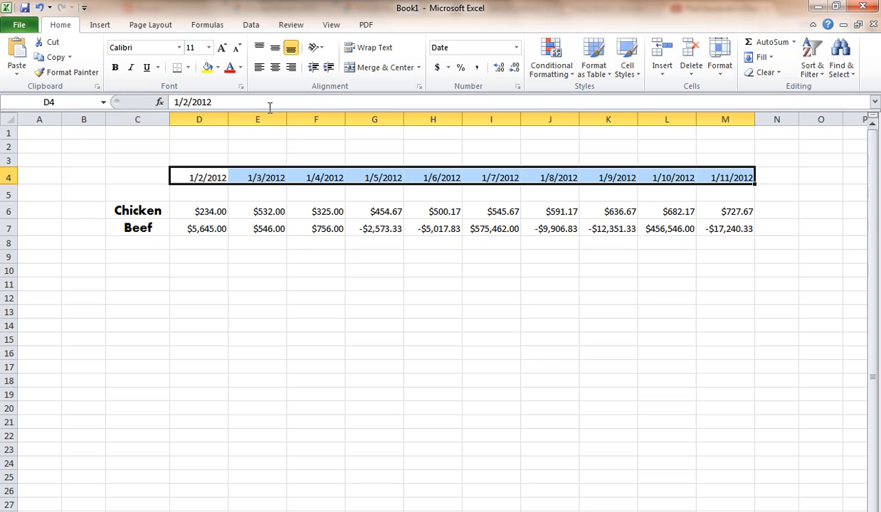
click(222, 47)
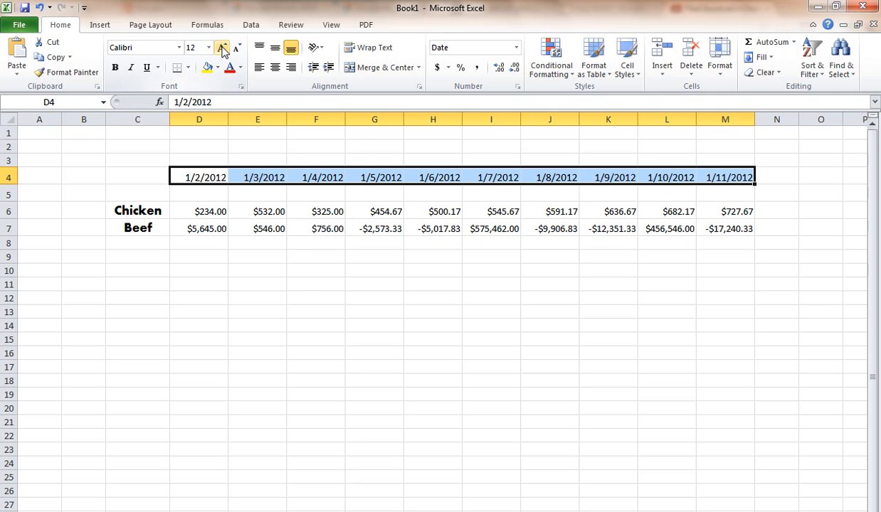
click(179, 47)
click(147, 141)
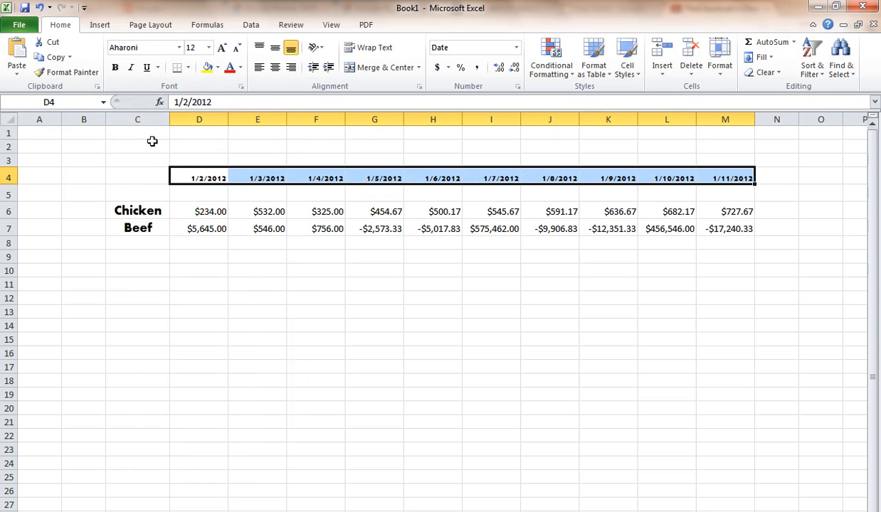
click(223, 47)
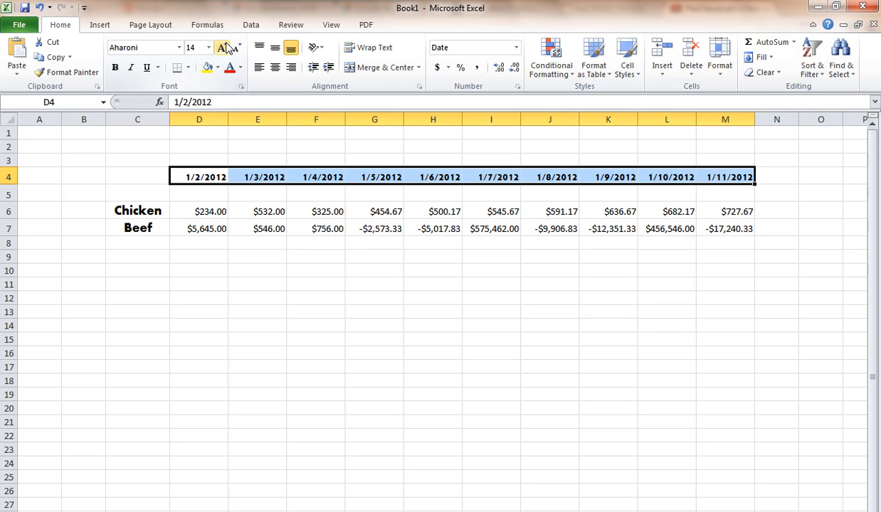
click(276, 68)
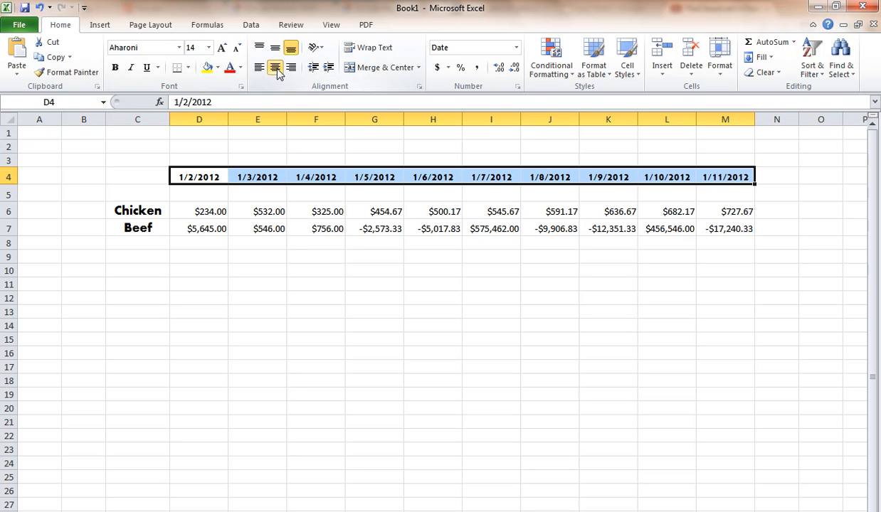
click(339, 283)
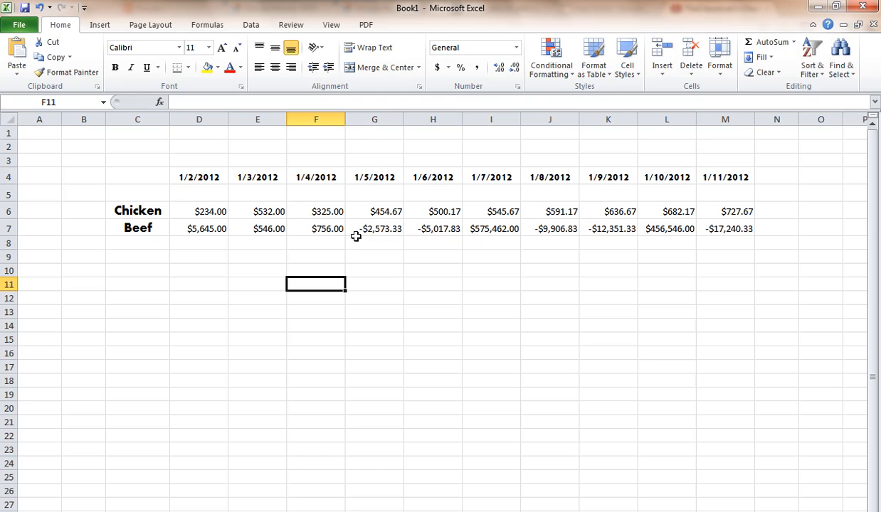